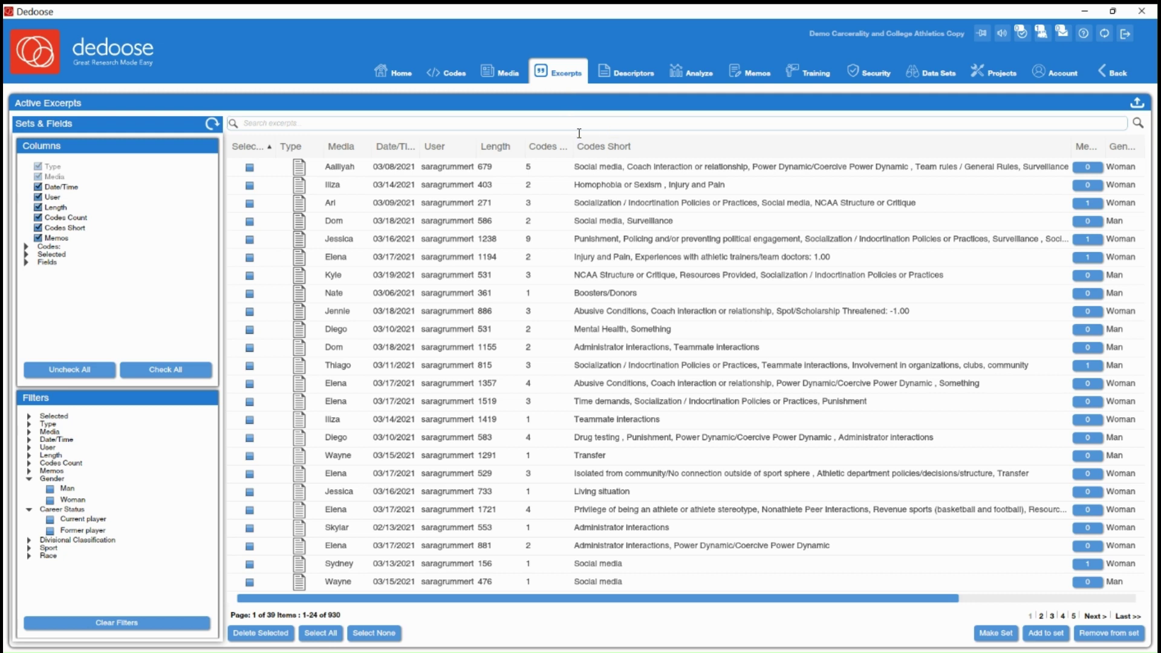
Start a text search of the excerpts.
mouse_move(587, 245)
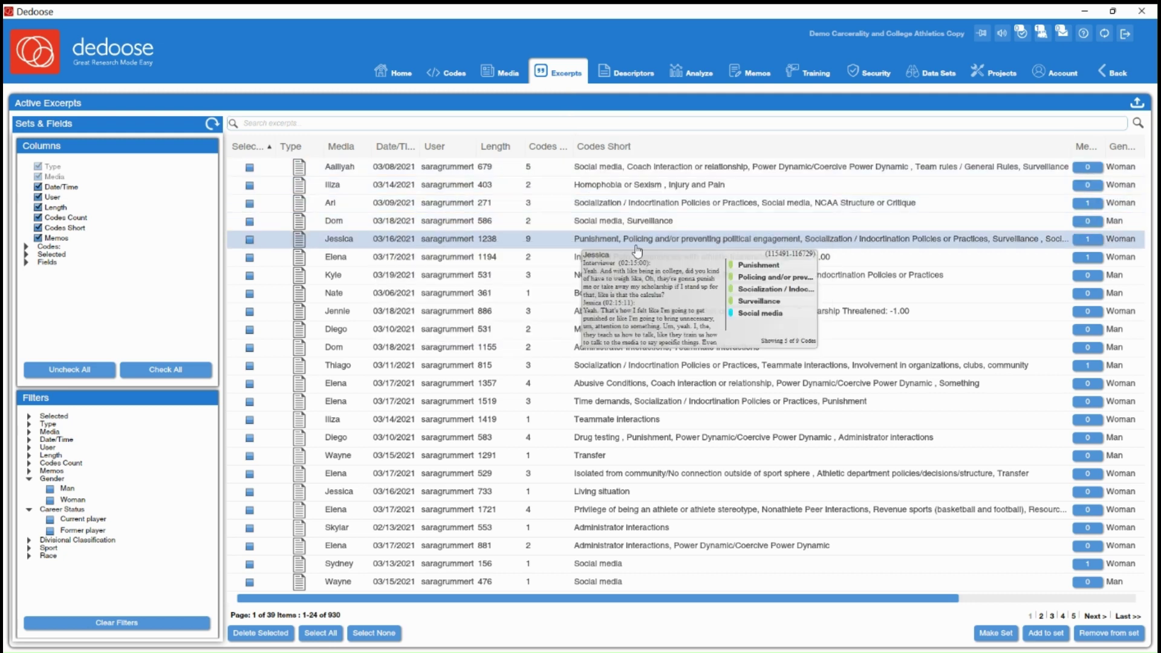
mouse_move(613, 268)
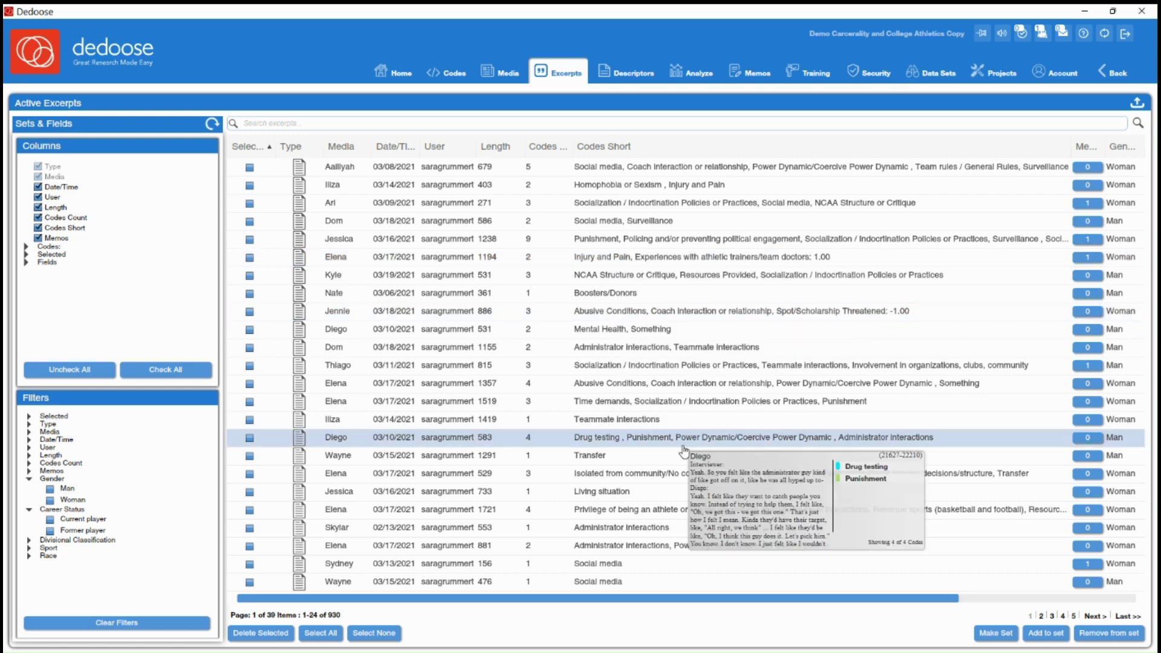
drag(838, 603, 811, 610)
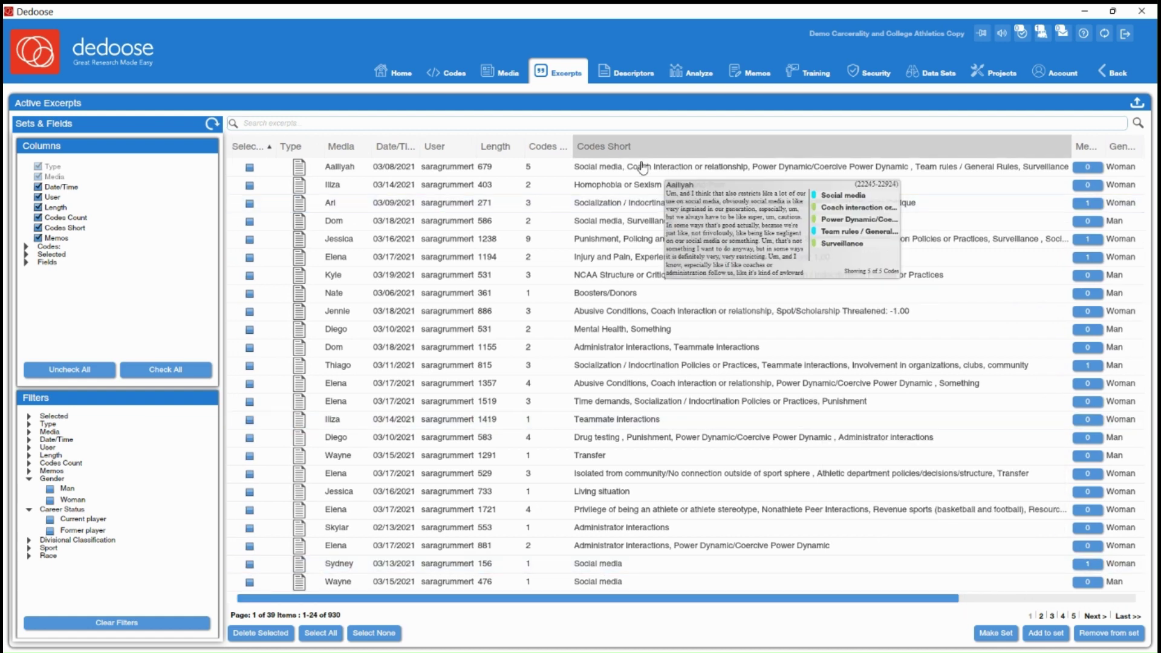
click(437, 123)
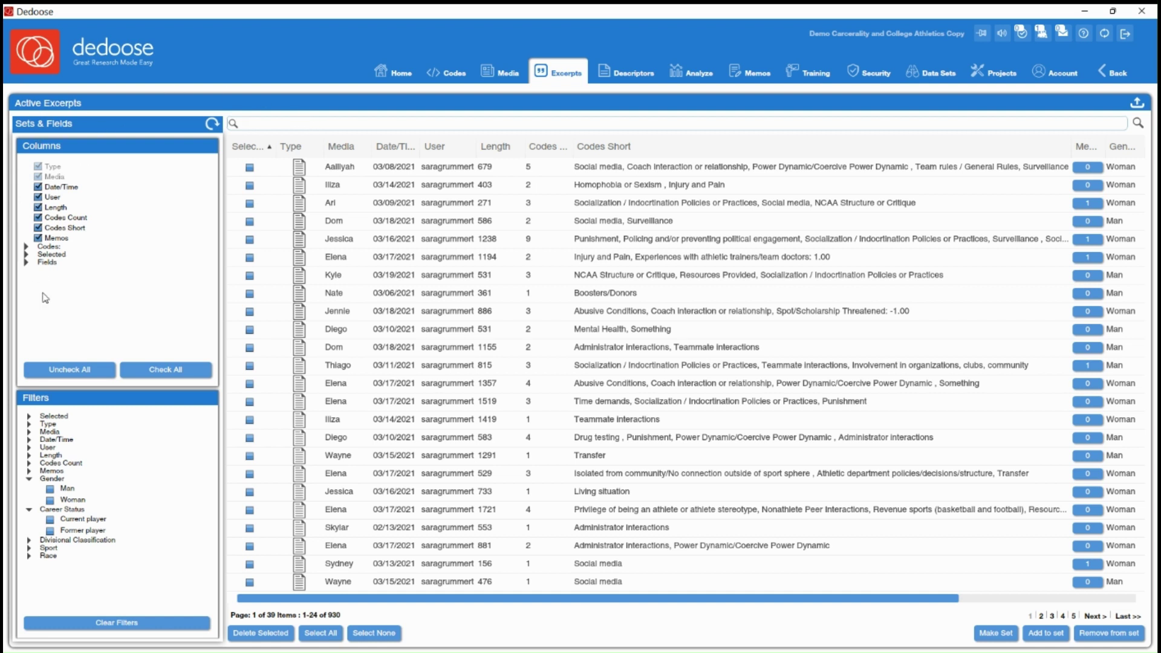
Fold away the Gender and Career Status filters and uncheck the Date/Time and User columns.
click(27, 480)
click(28, 487)
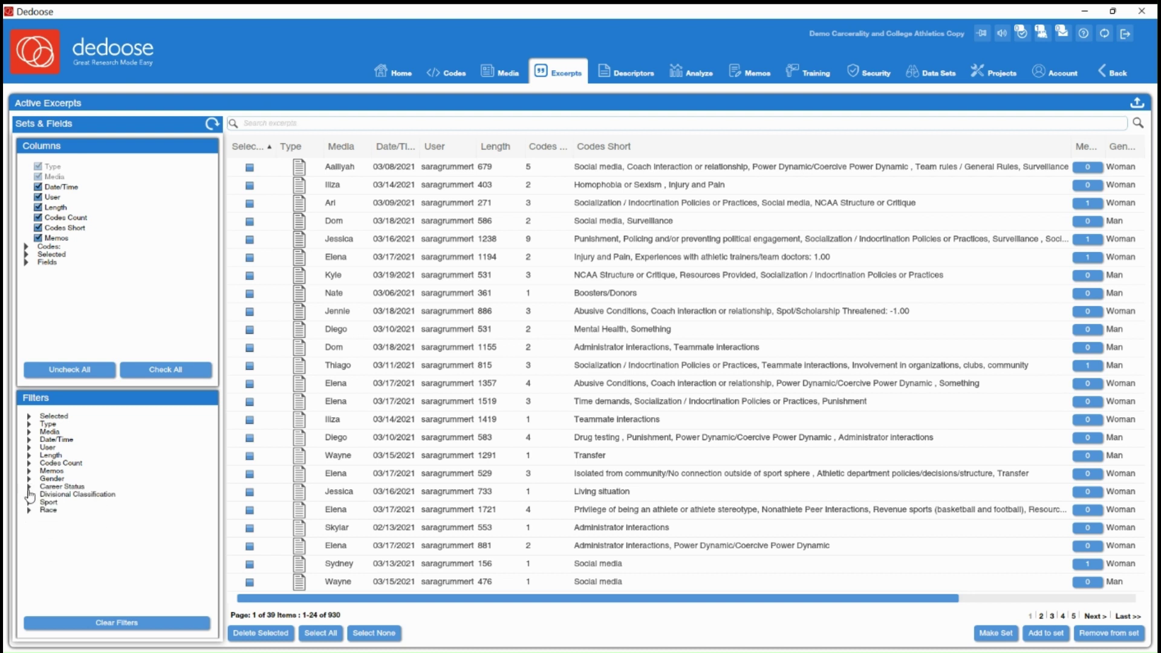
click(38, 188)
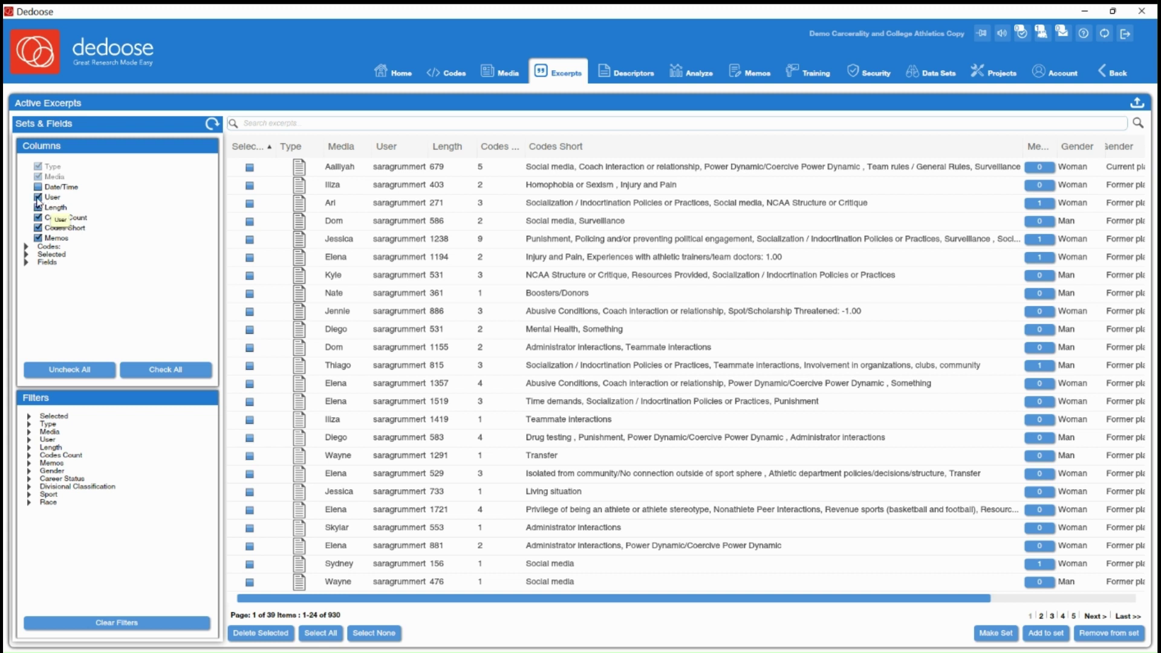
click(37, 198)
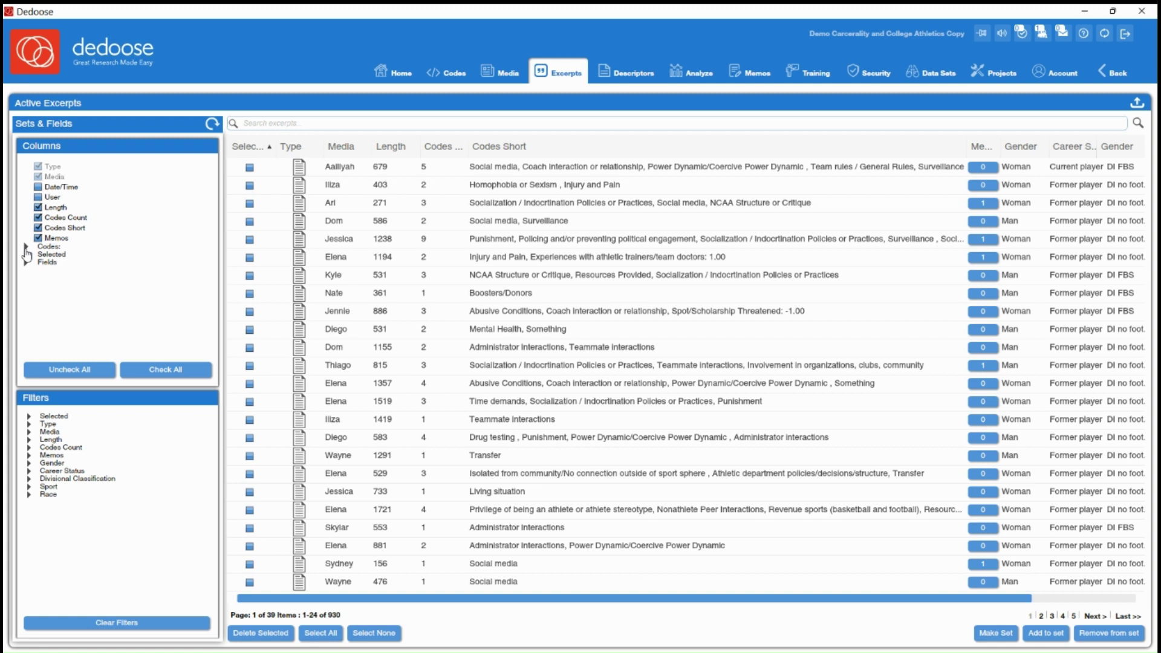
Add Abusive Conditions, Coach interaction and Activism code columns, then widen the Abusive Conditions column.
click(26, 247)
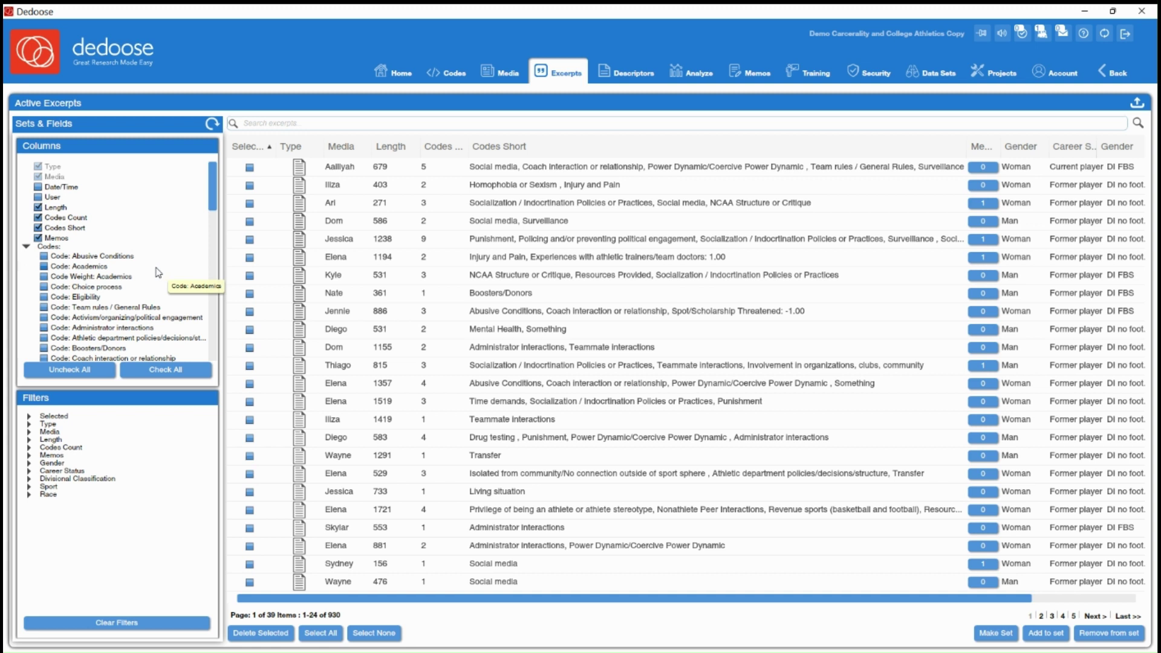
click(44, 257)
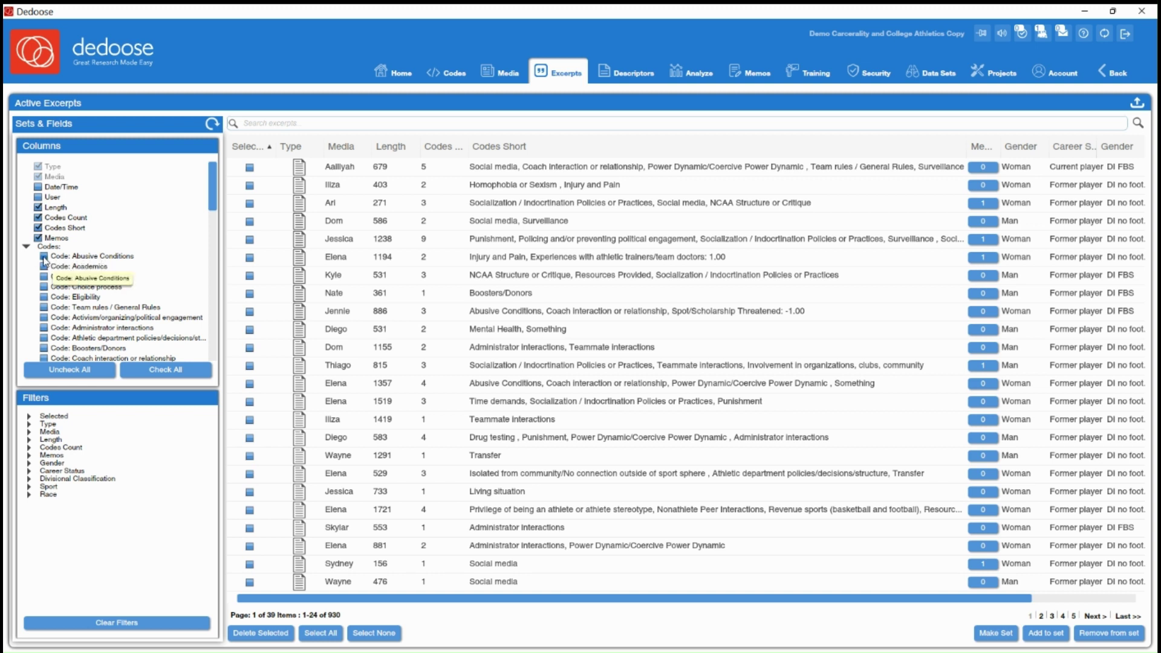
click(44, 257)
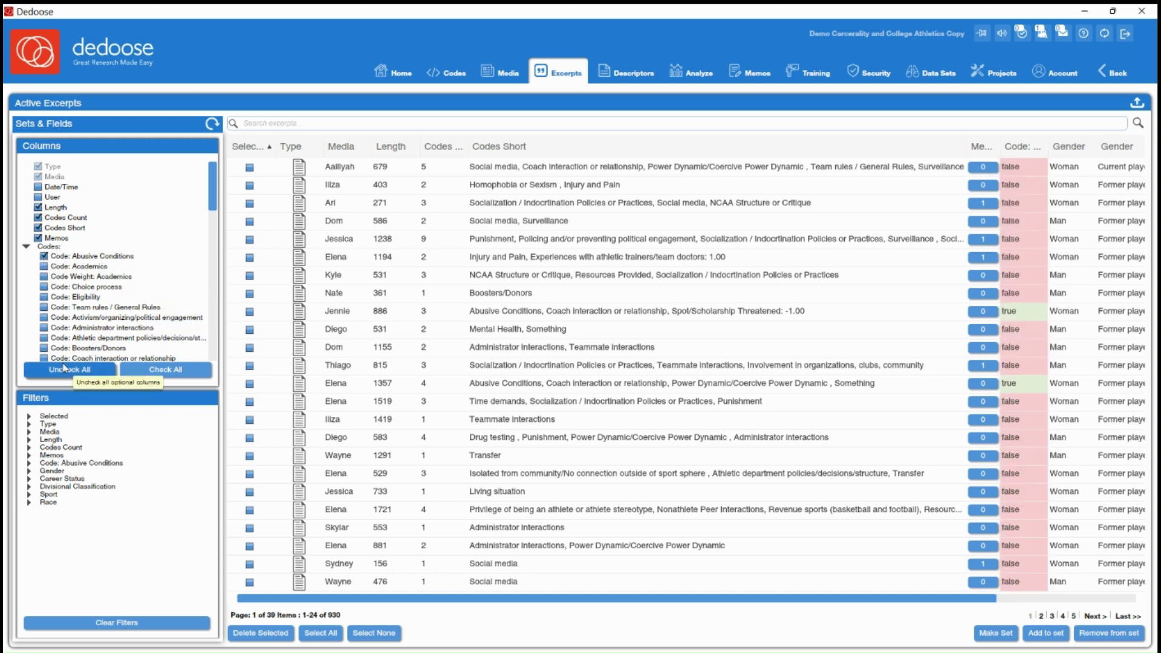
click(44, 361)
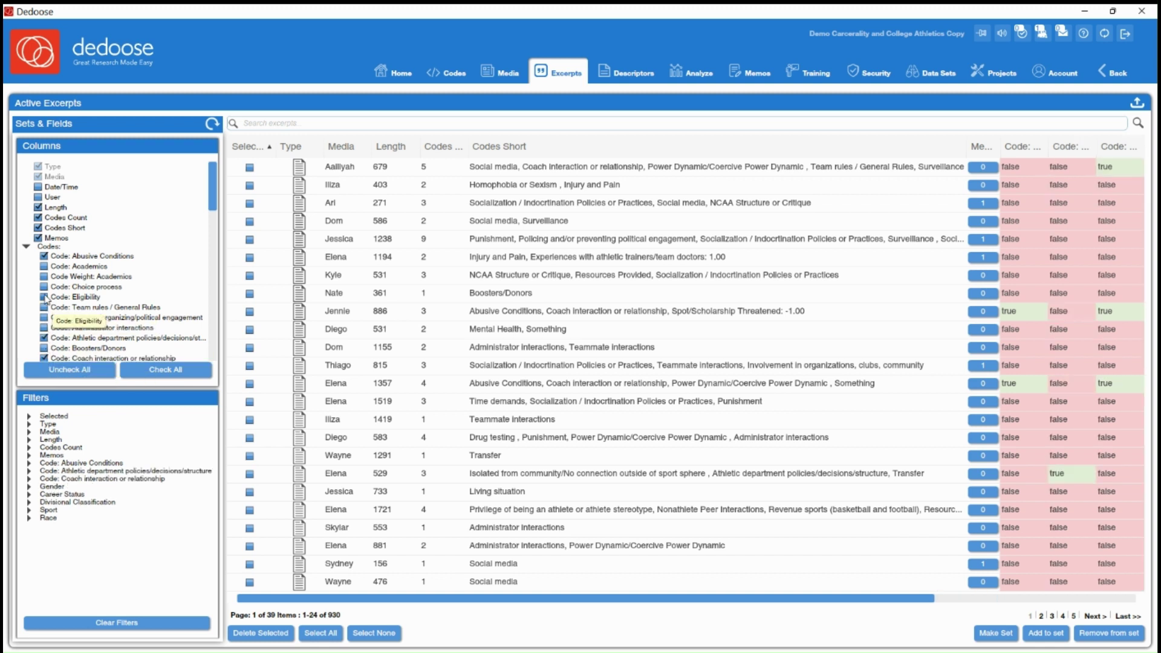
click(44, 318)
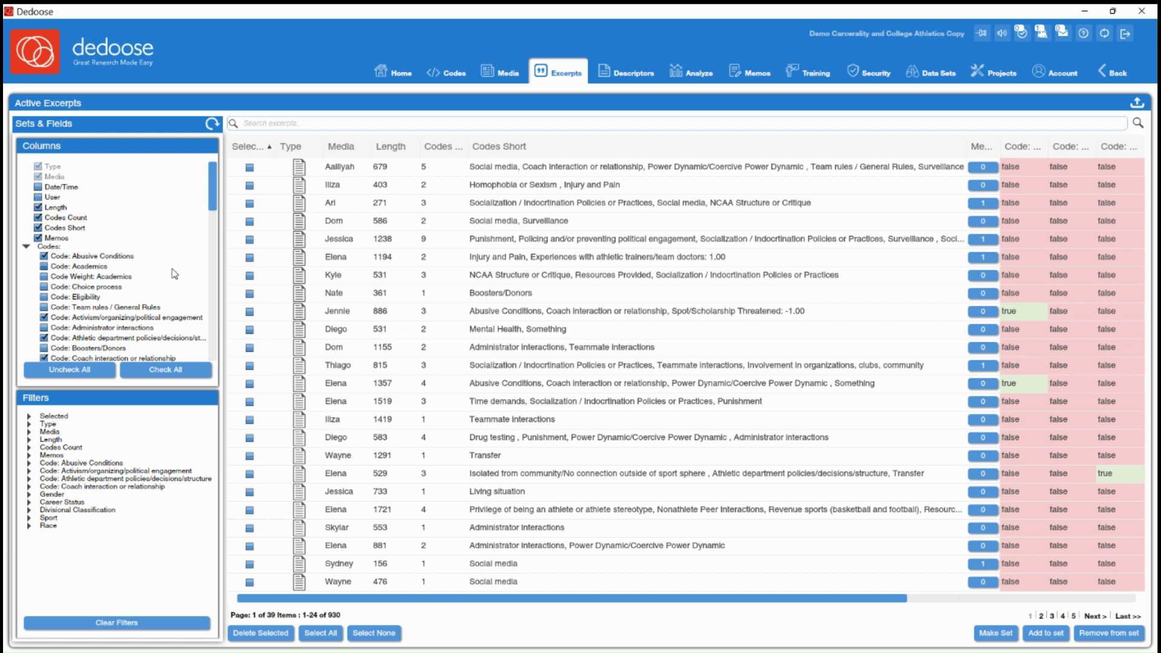
drag(1048, 148, 1100, 150)
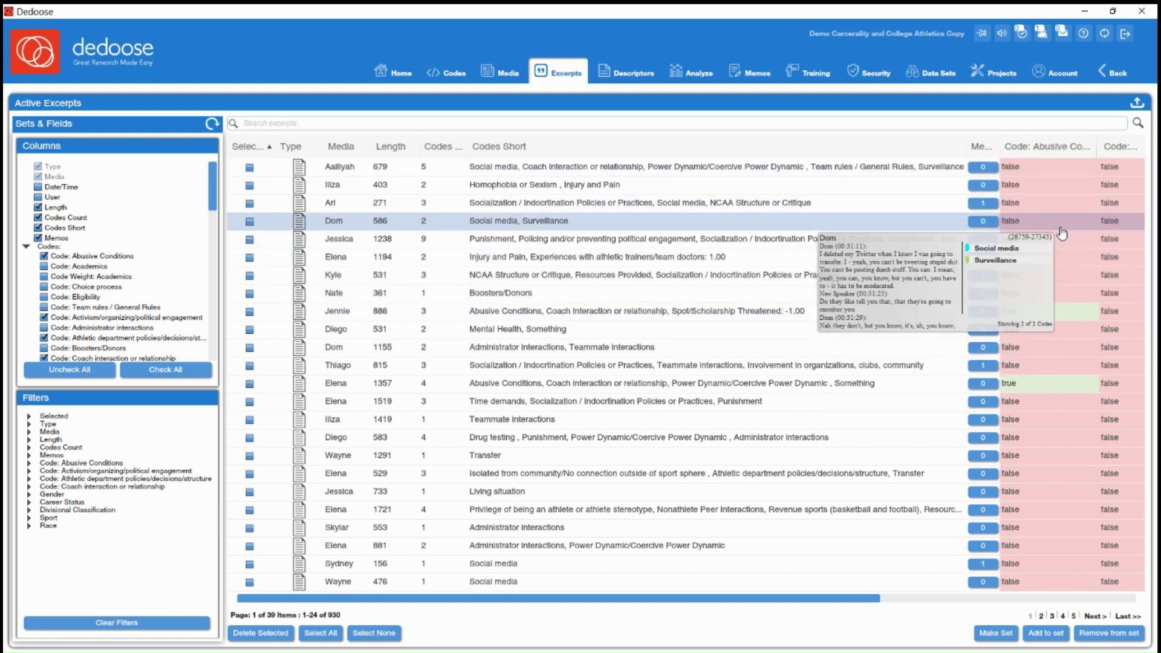
mouse_move(1060, 195)
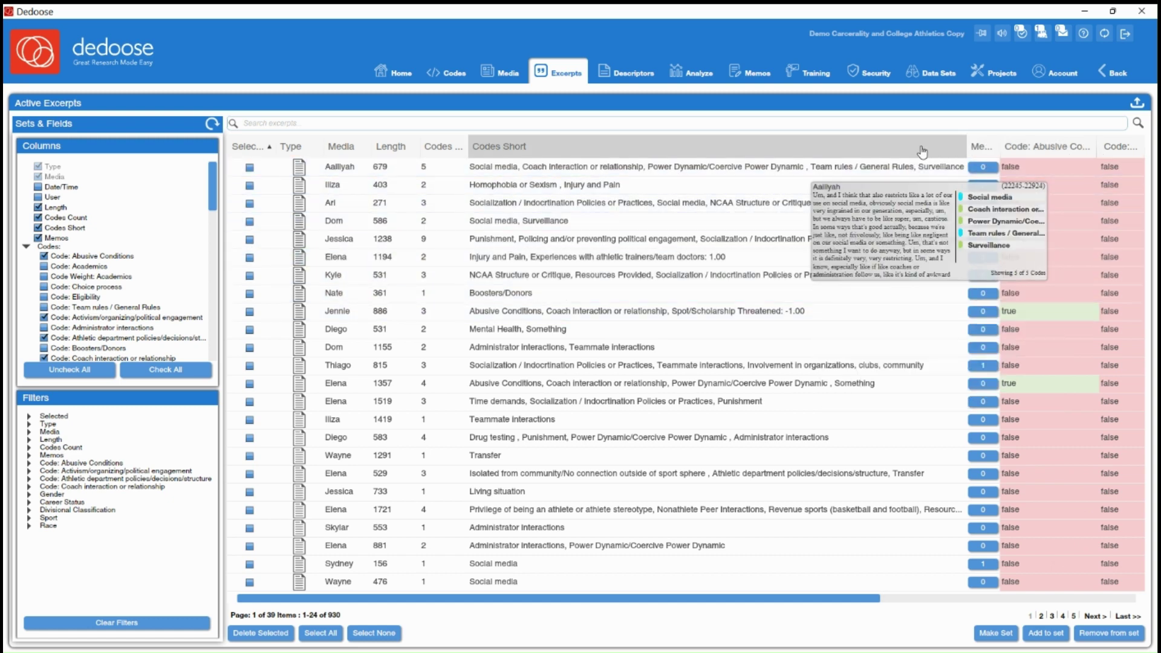
mouse_move(875, 171)
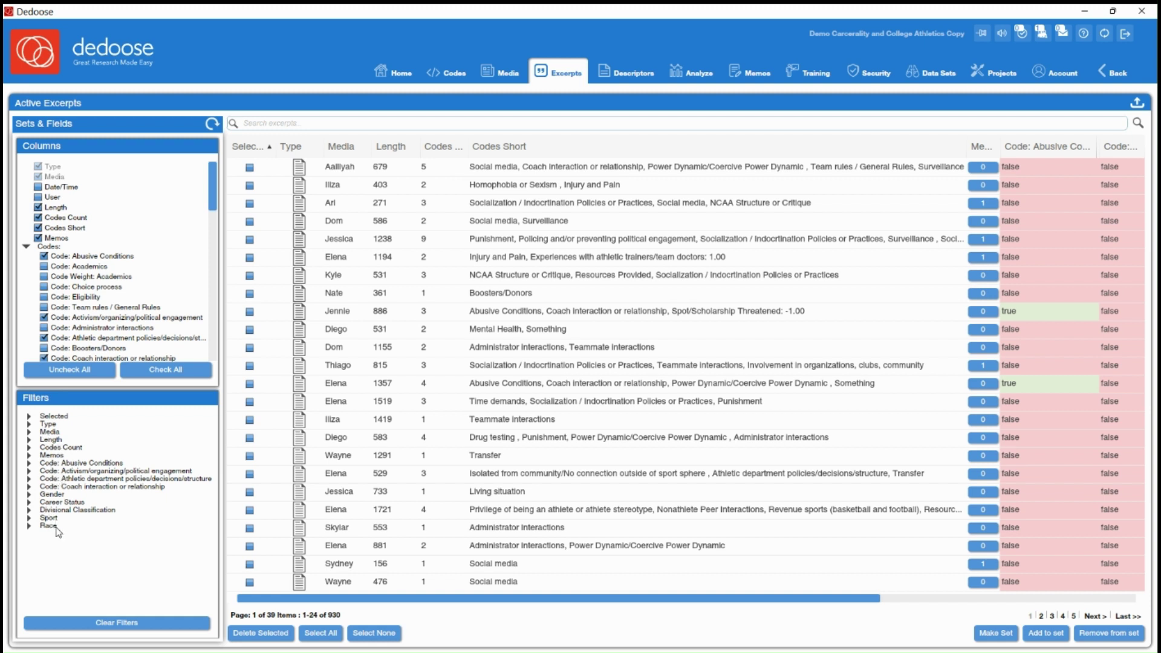
Filter the excerpts to Abusive Conditions true and Gender Woman.
click(29, 464)
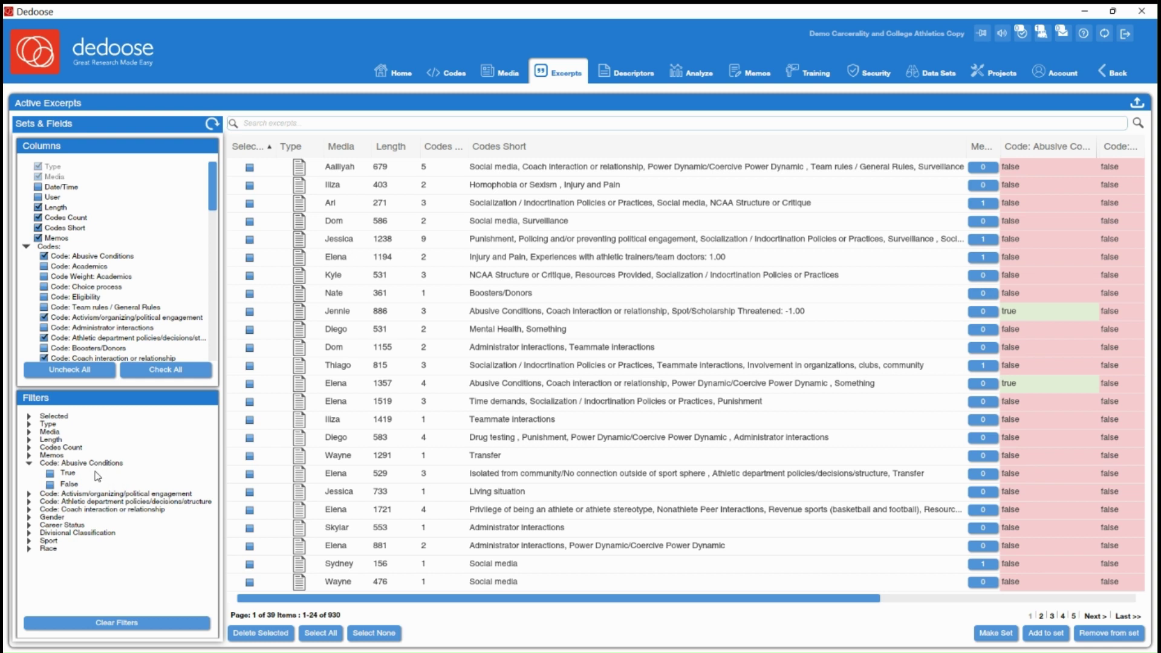
click(51, 473)
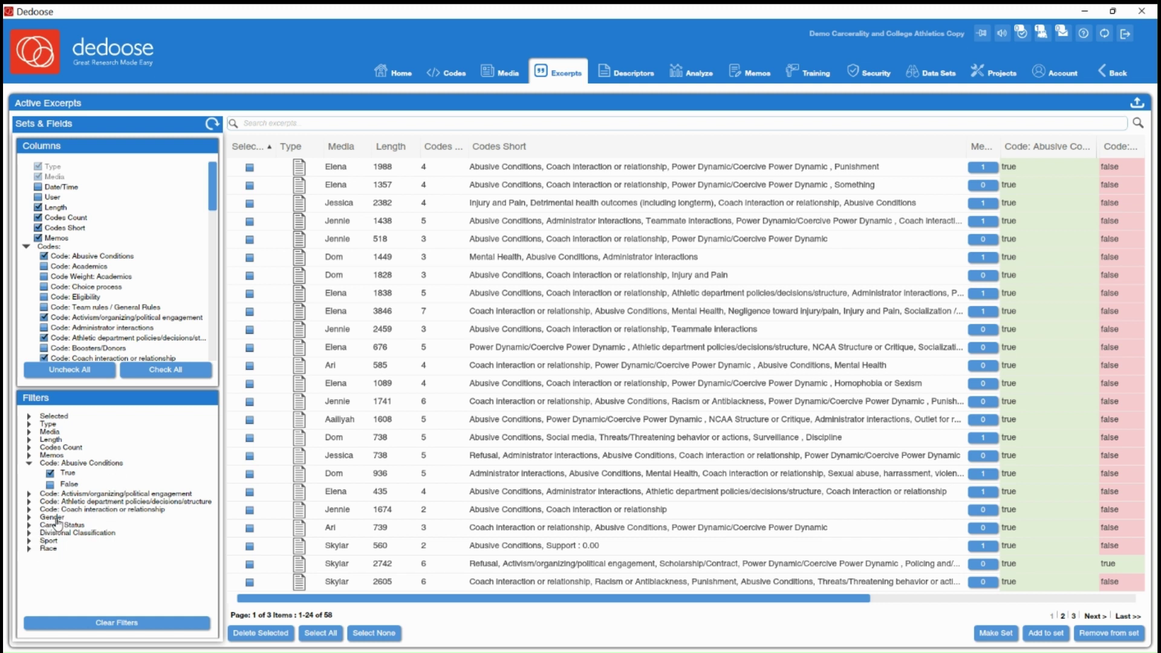
click(29, 519)
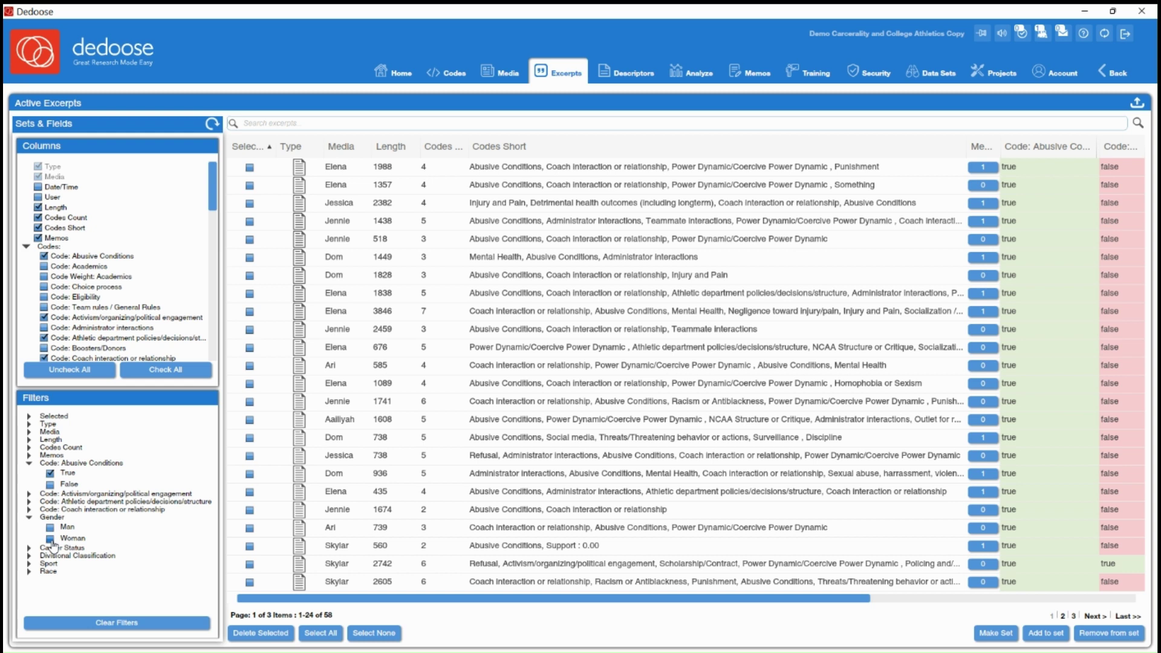
click(50, 539)
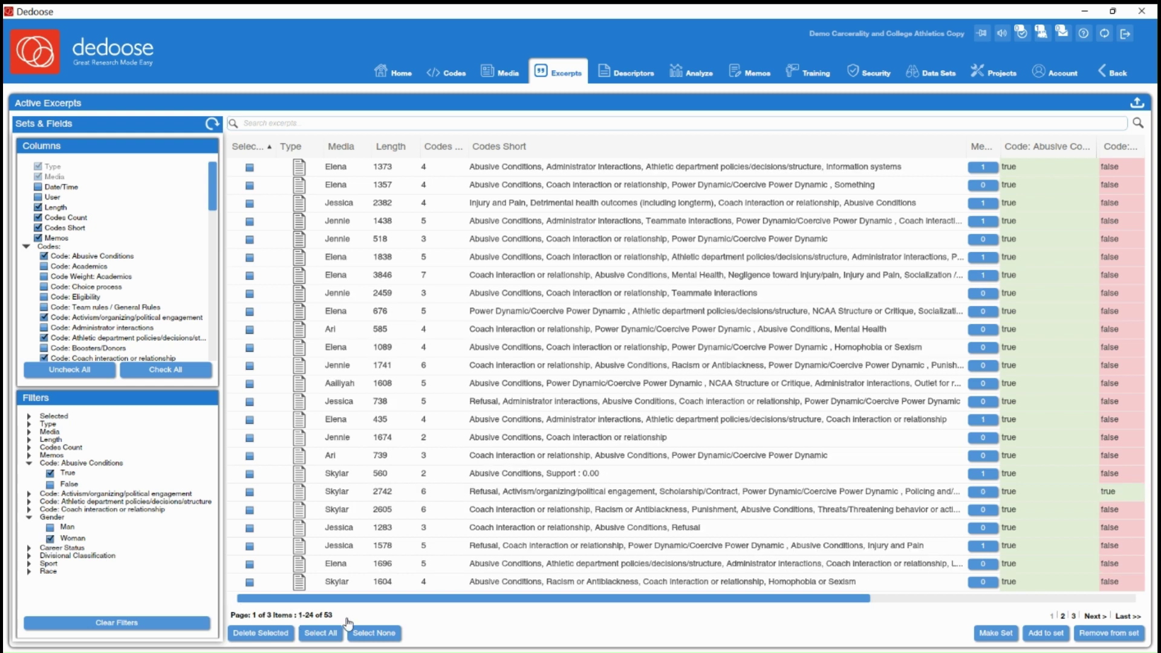
Further limit the excerpts to the Womens basketball sport, leaving 25.
click(29, 568)
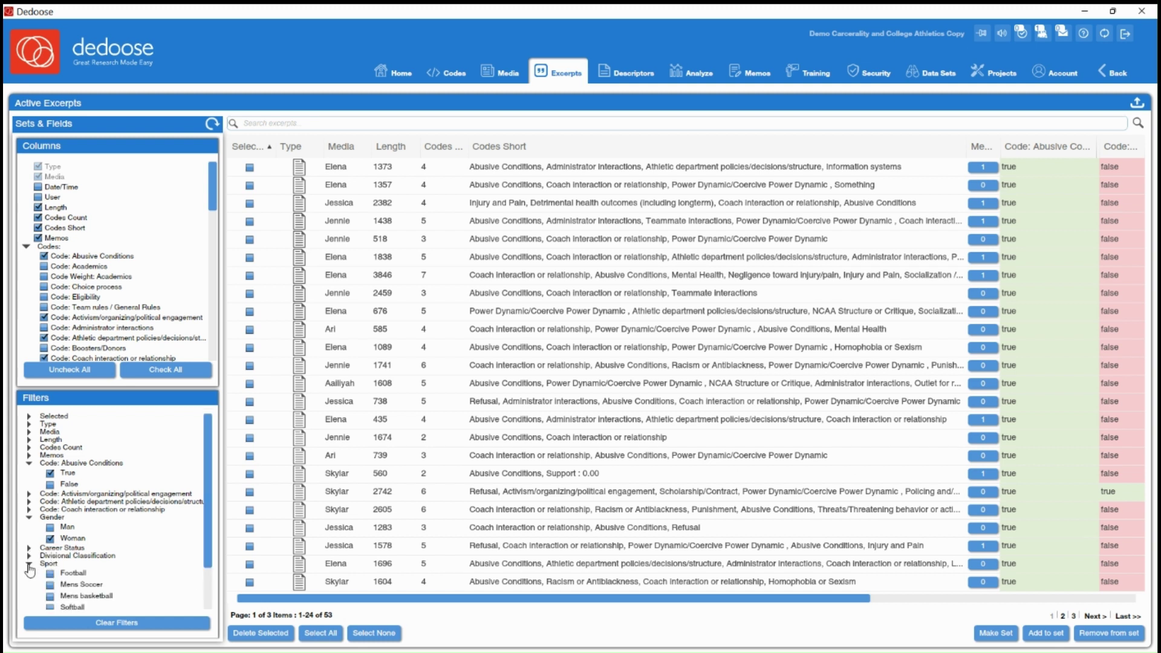
scroll(211, 550, down, 1)
scroll(211, 550, down, 2)
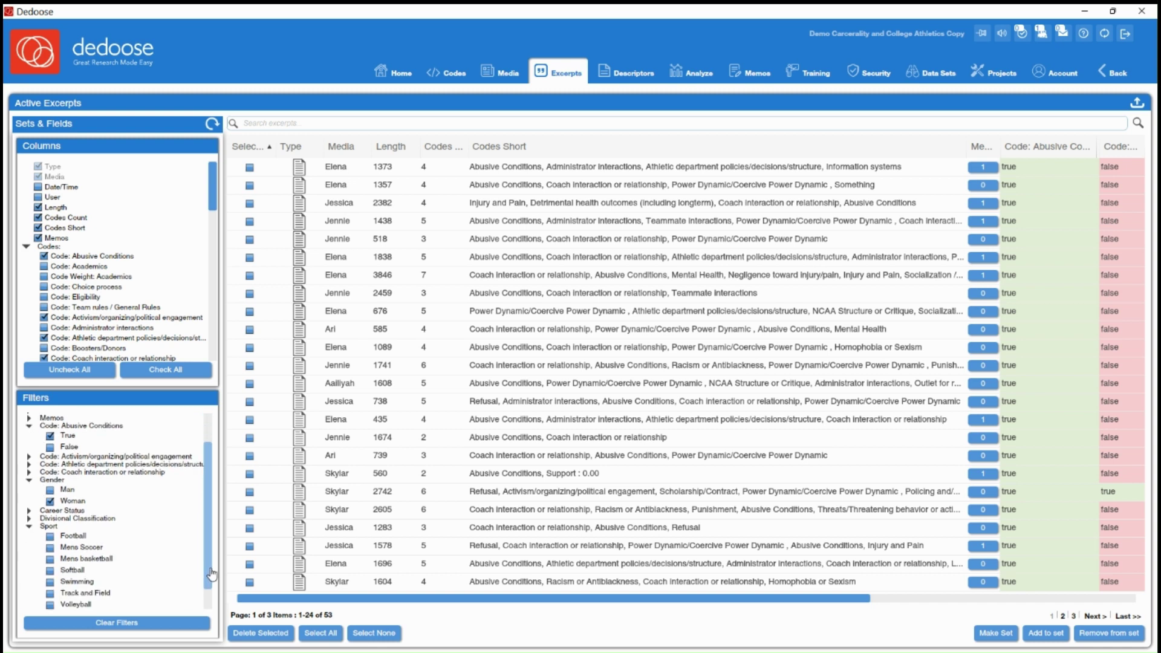
scroll(97, 572, down, 1)
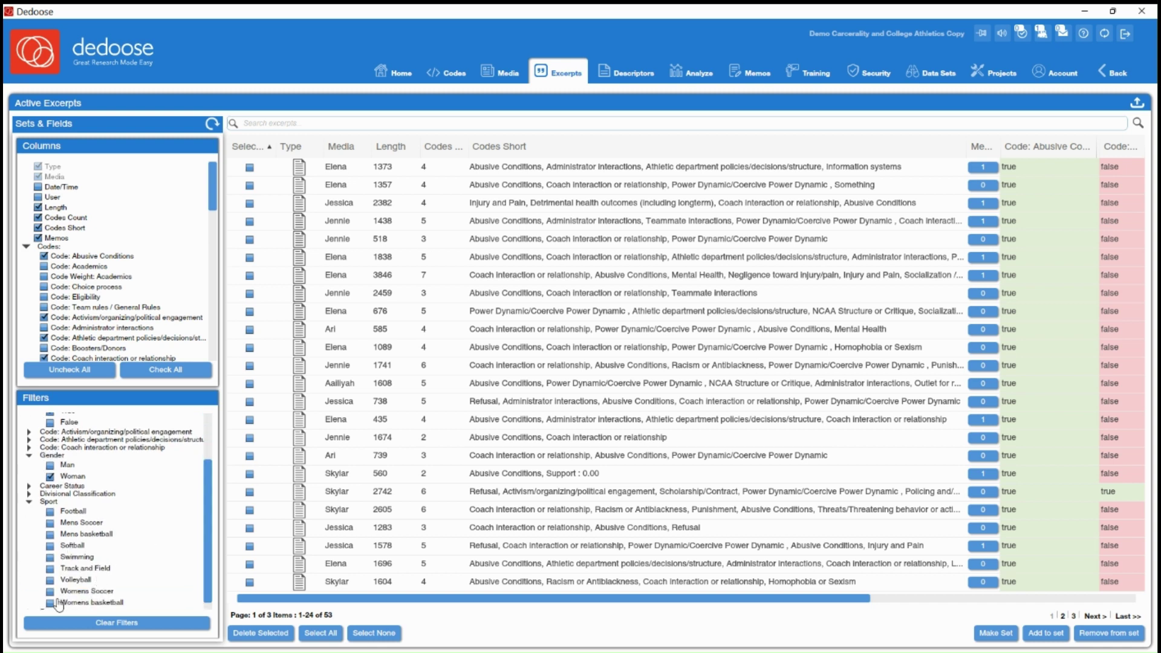
click(50, 604)
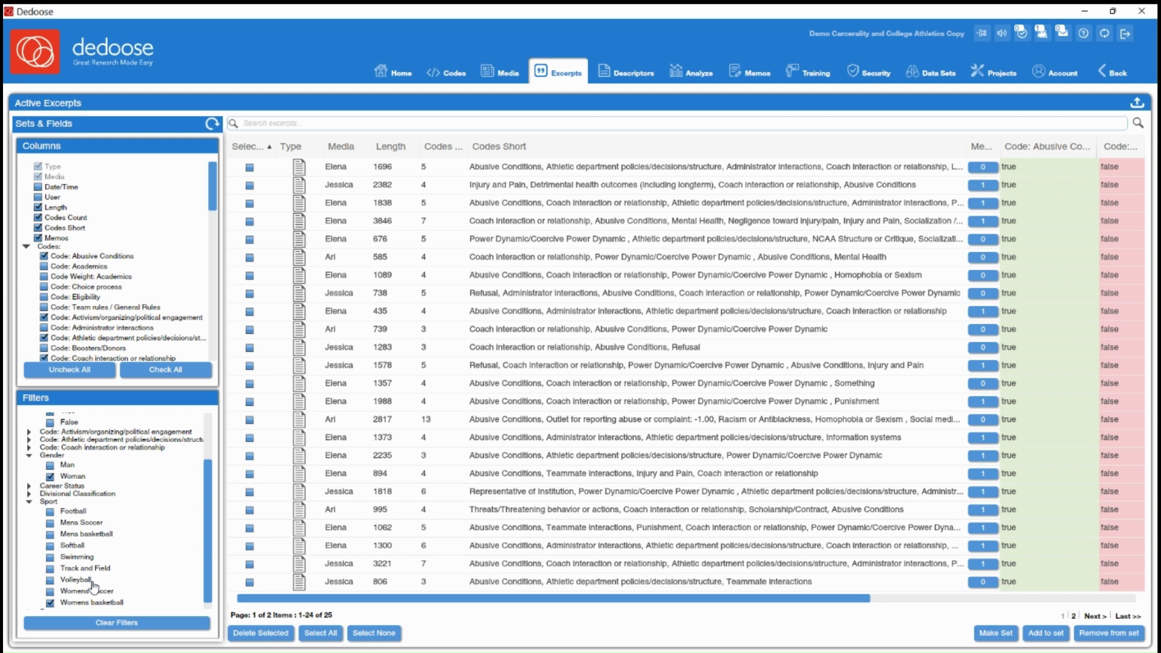
scroll(109, 577, up, 2)
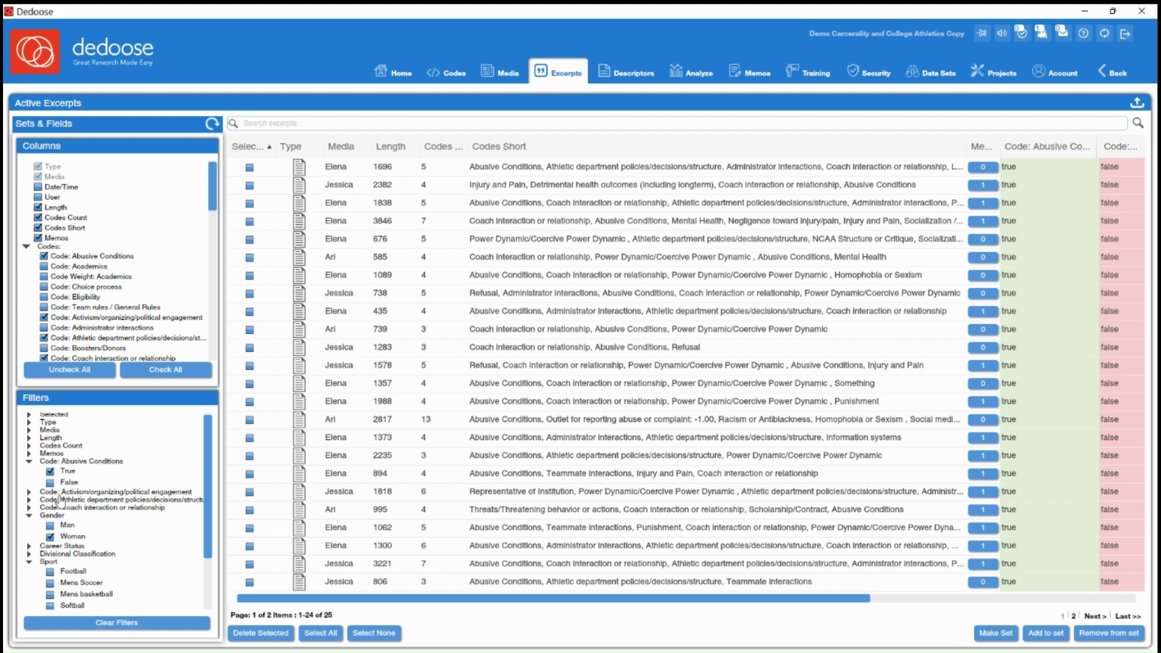
Add an Athletic department policies/decisions/structure true filter, cutting the excerpts to 11.
click(29, 493)
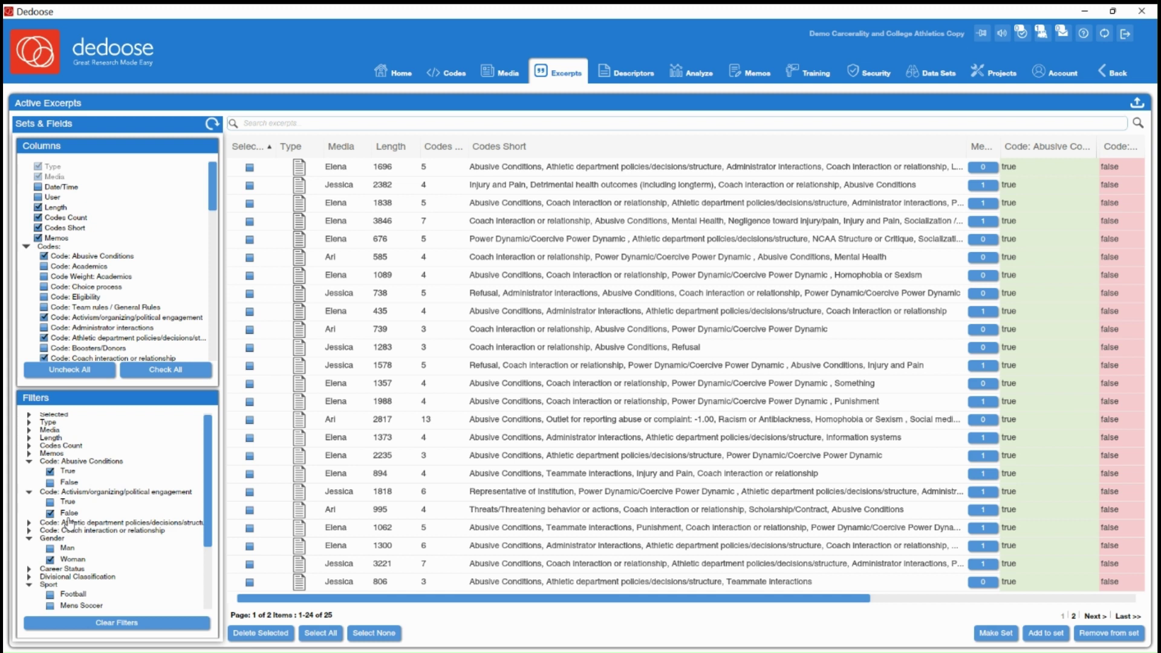
click(28, 523)
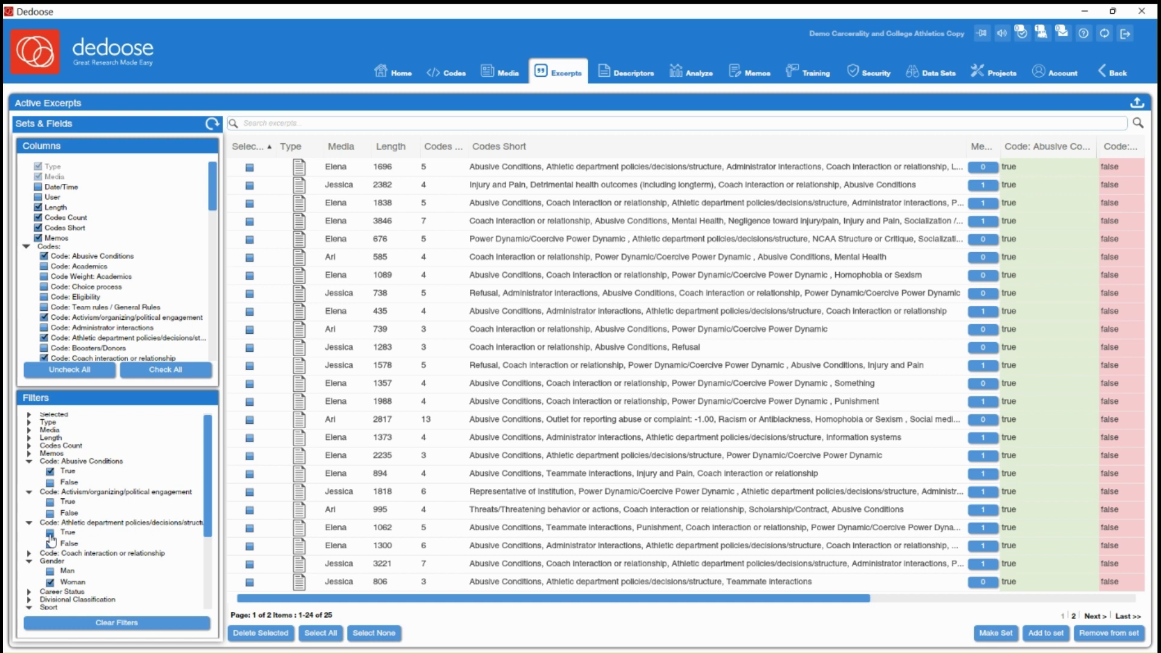
click(51, 533)
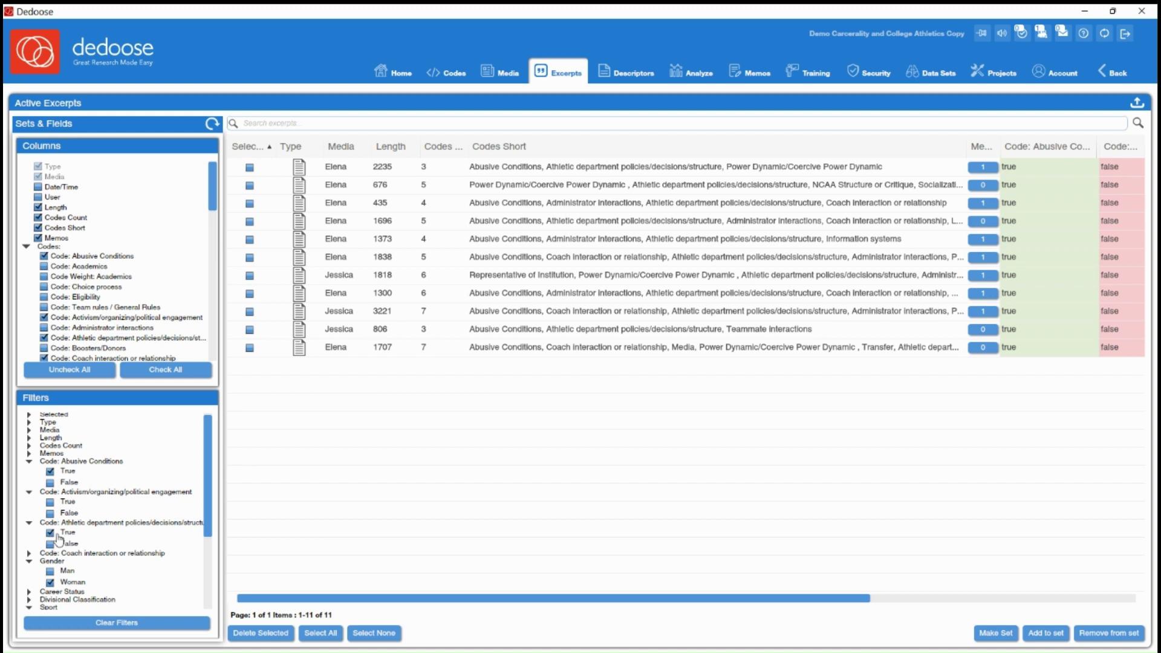
drag(209, 496, 212, 568)
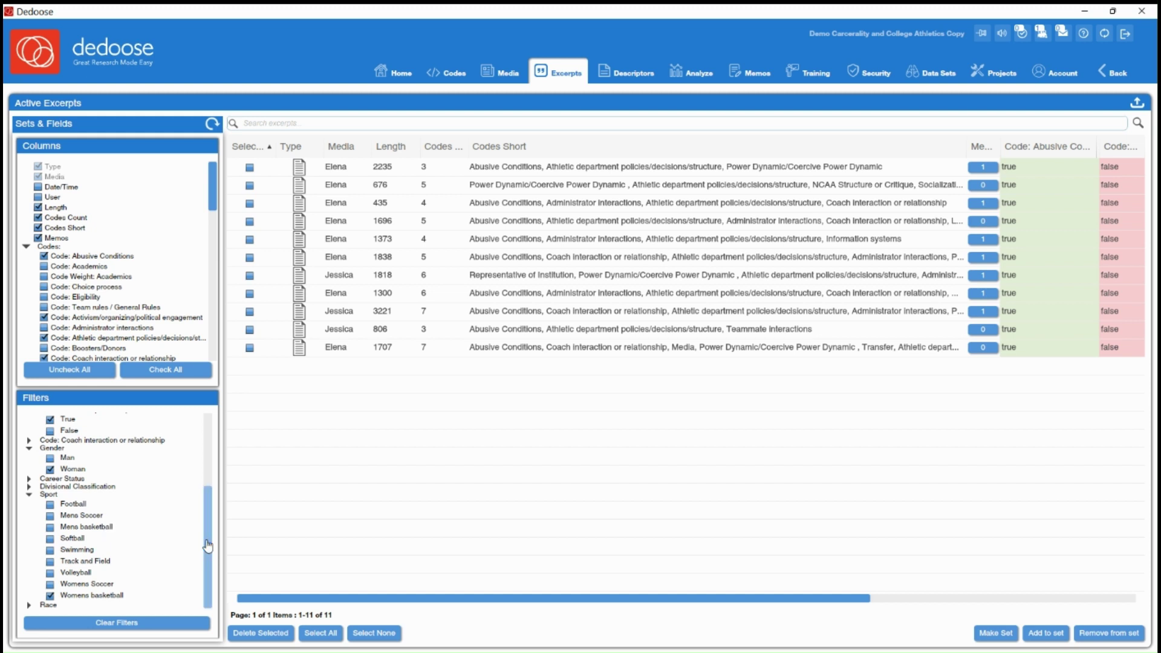
drag(210, 544, 216, 476)
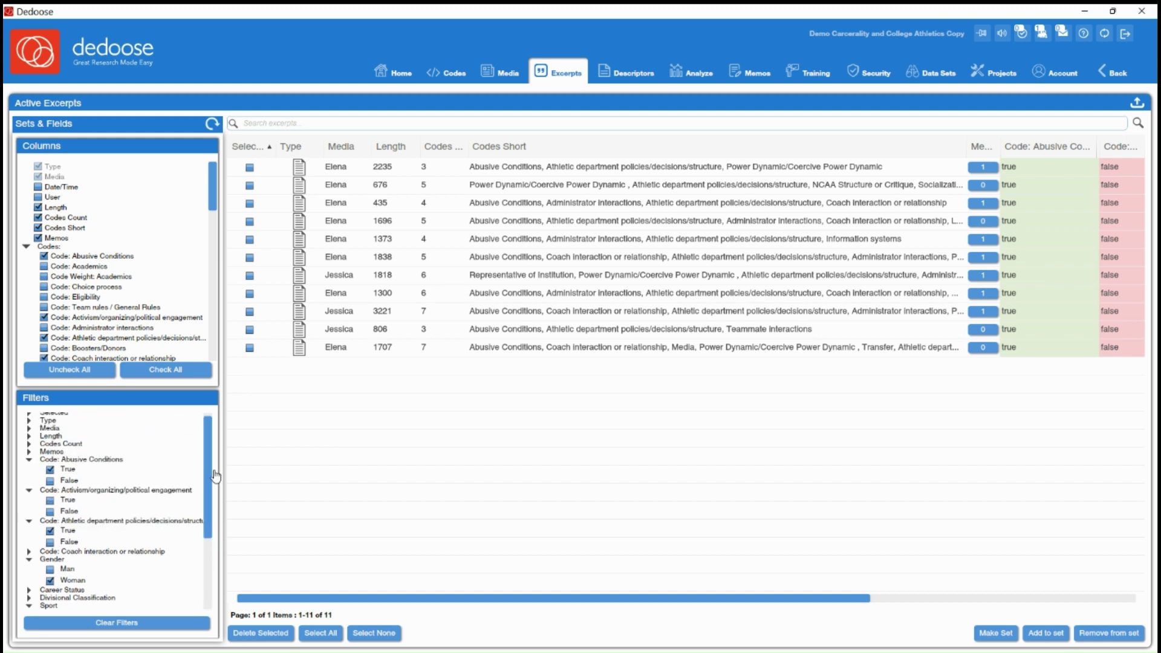
Clear filters, then require Abusive Conditions and Coach interaction true for women, giving 39 excerpts.
click(117, 624)
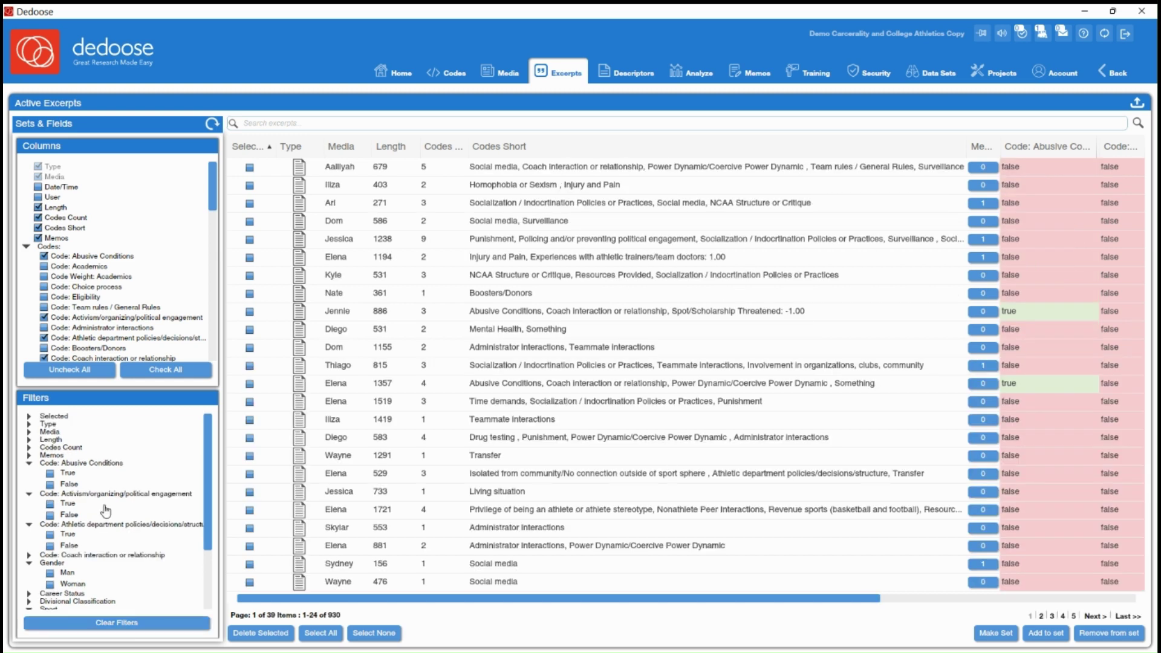
click(51, 473)
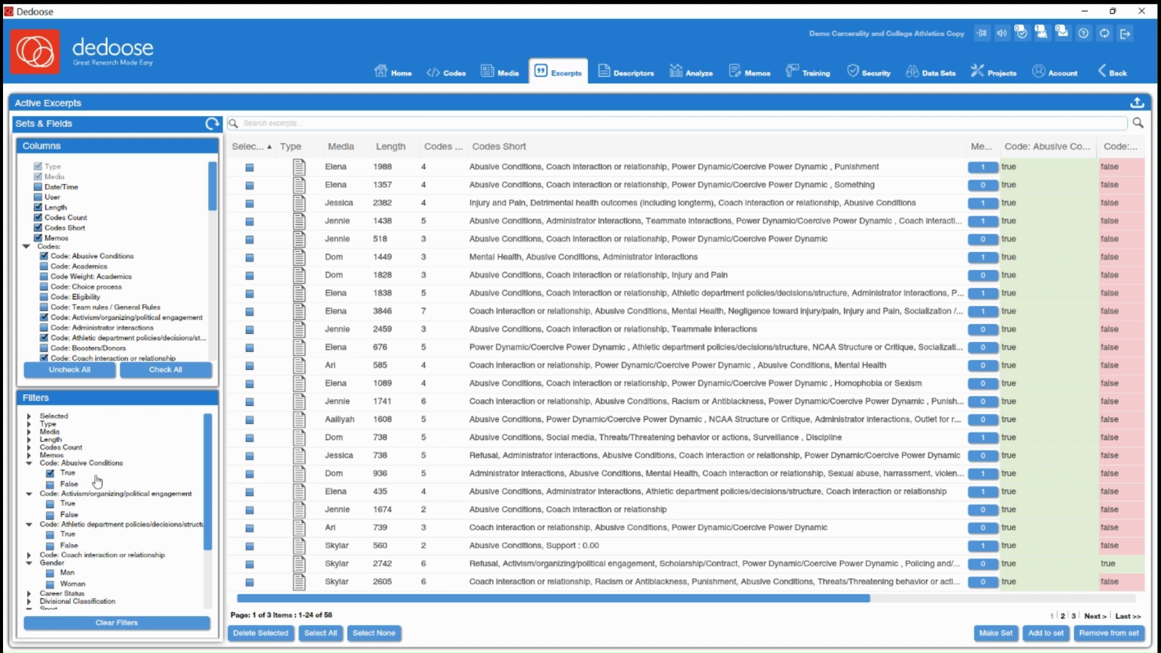
click(29, 556)
click(50, 566)
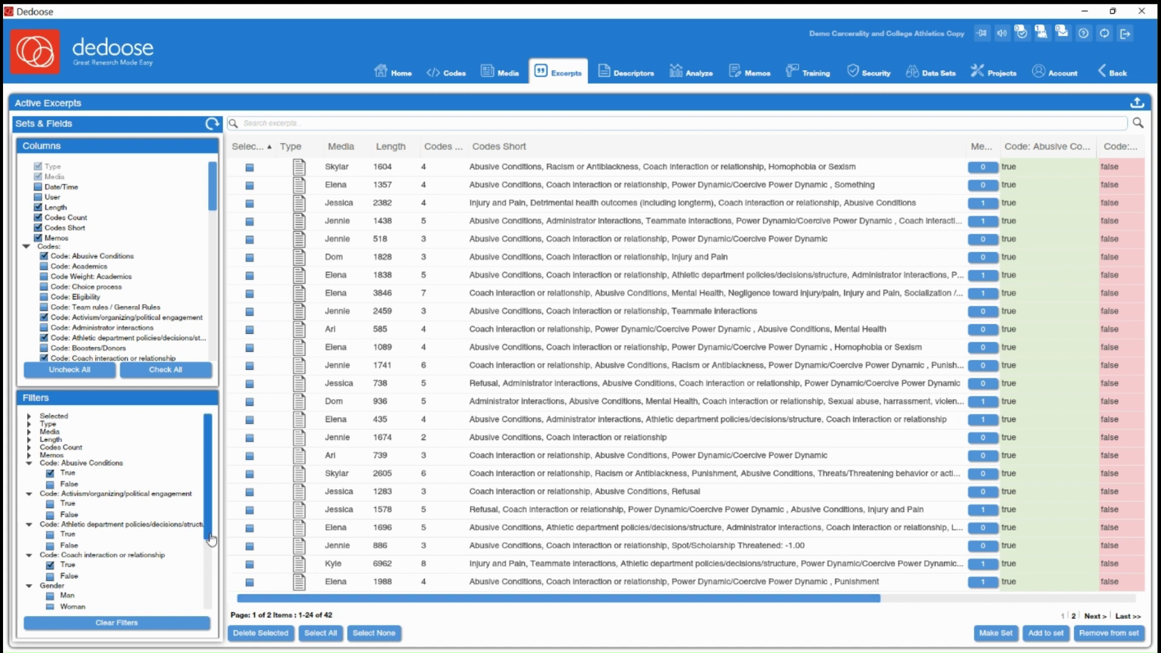
drag(210, 534, 211, 569)
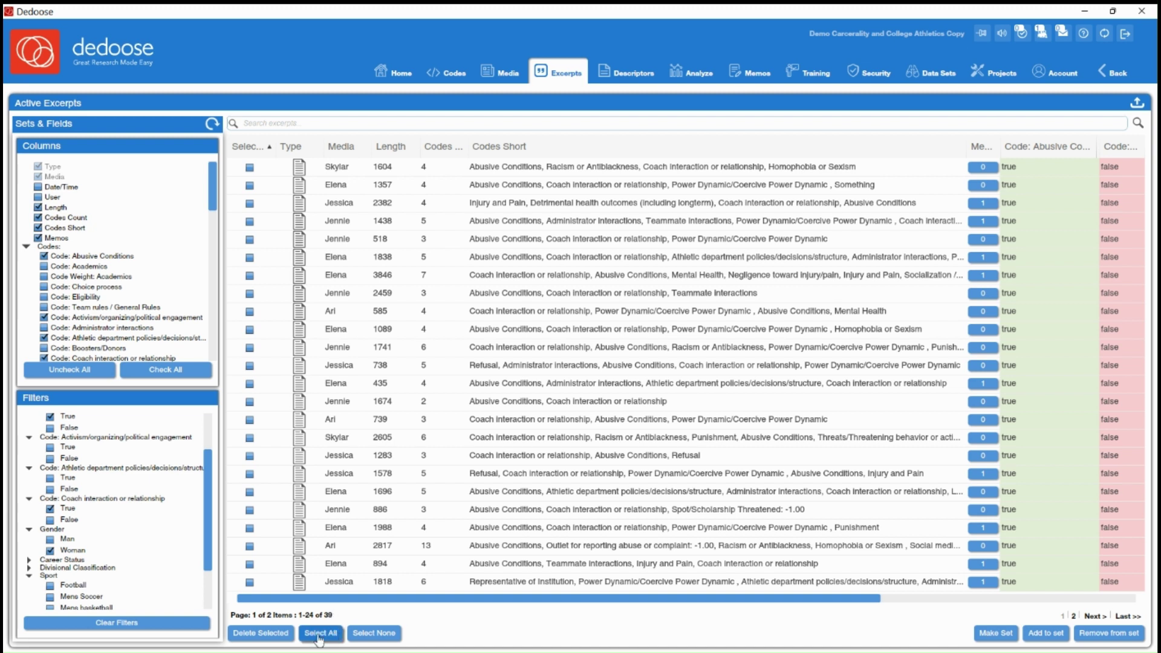
Select all 39 filtered excerpts, make them a set and acknowledge the data set change.
click(321, 633)
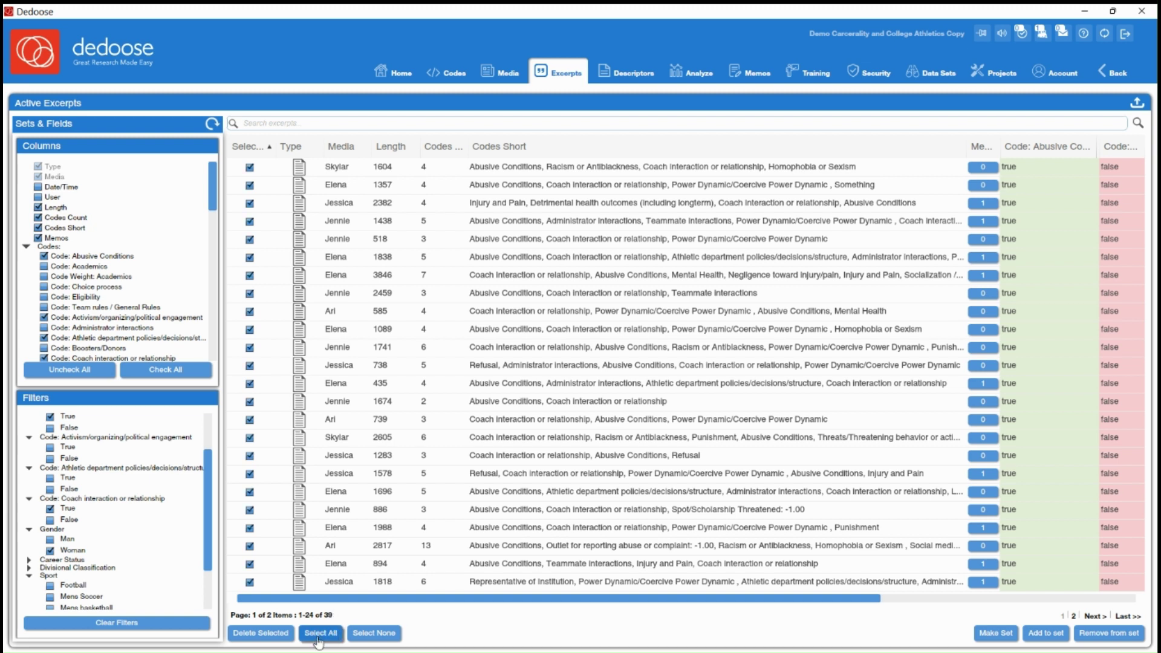
click(996, 632)
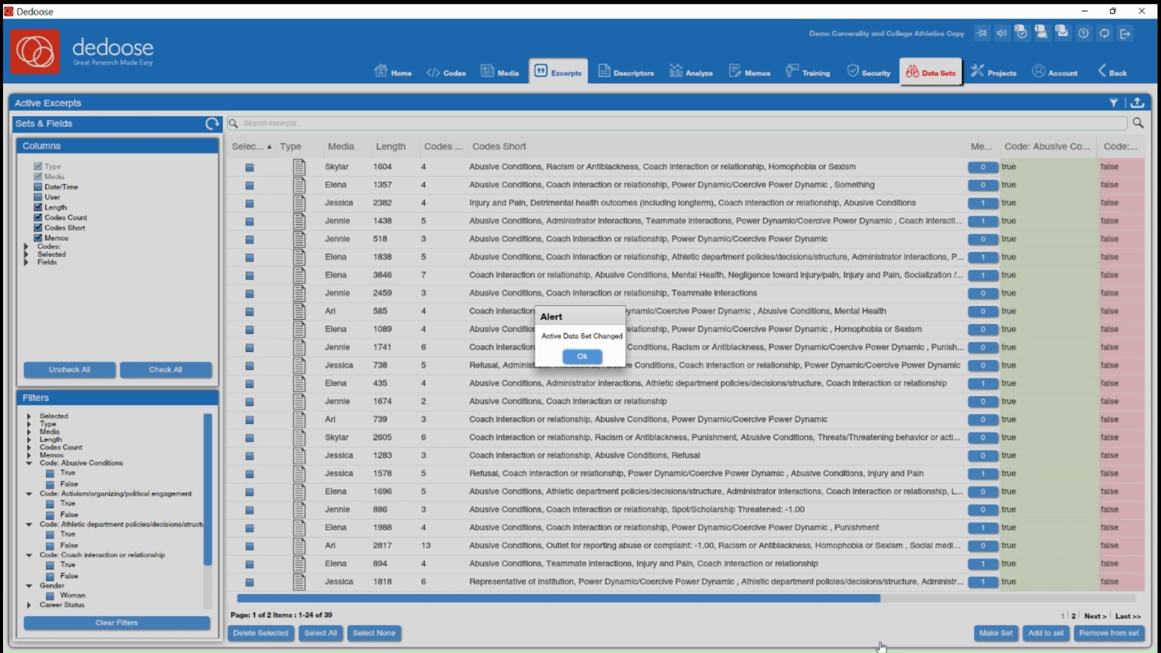
click(582, 357)
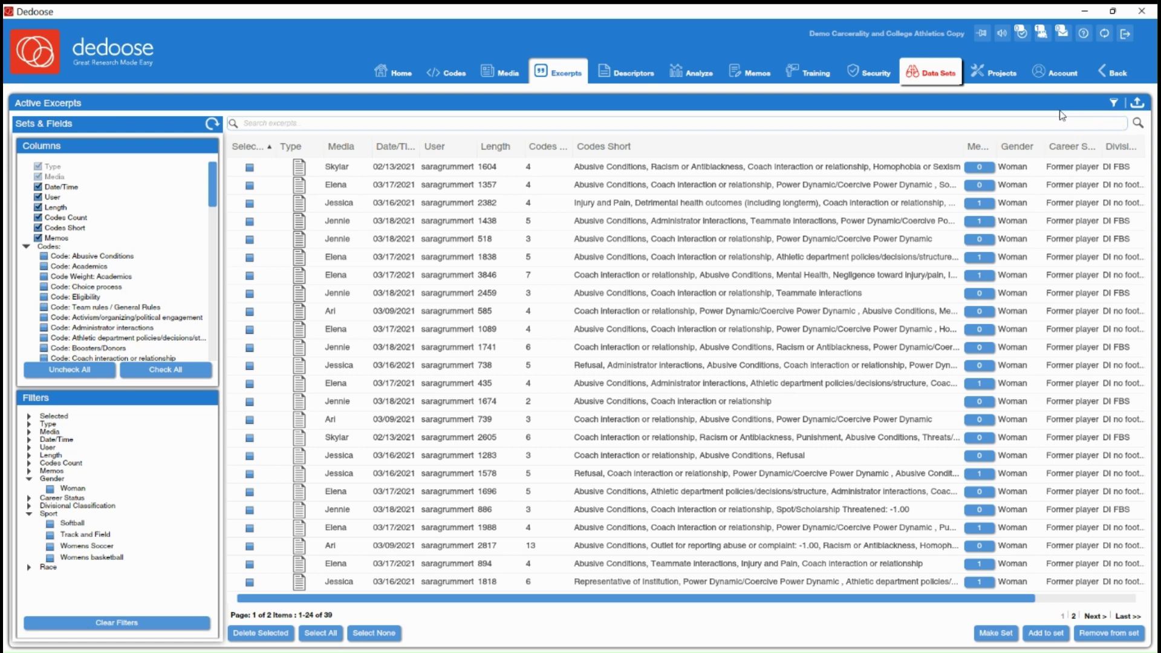
Clear the current data set from the Data Sets overview so all 930 excerpts are active.
click(931, 82)
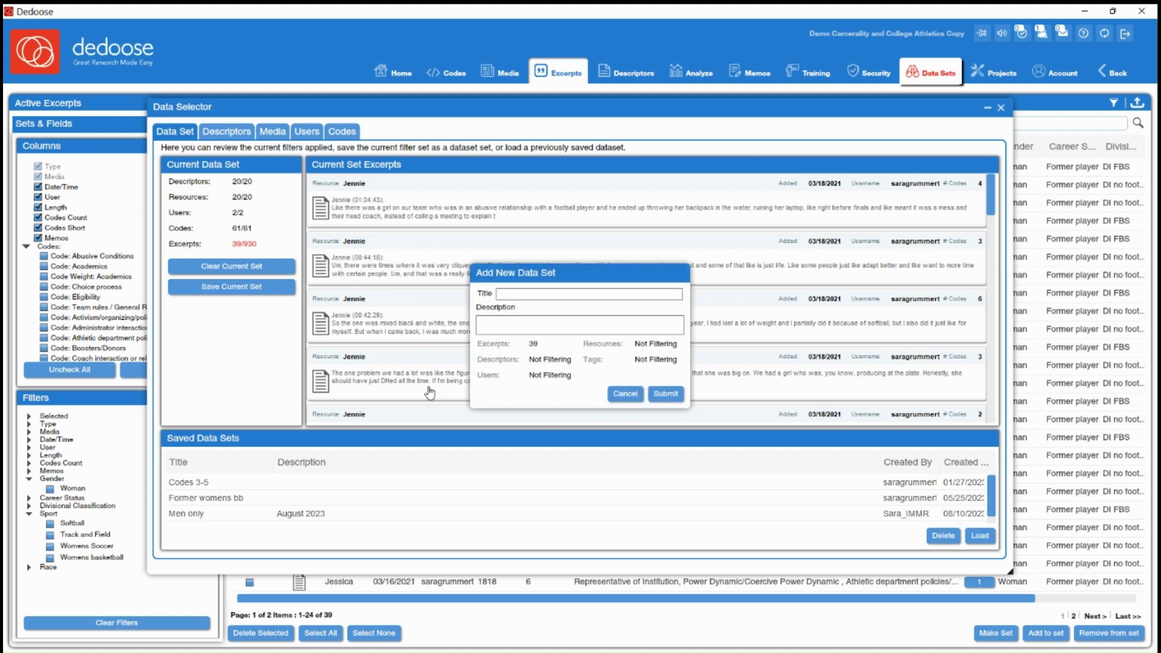
click(626, 394)
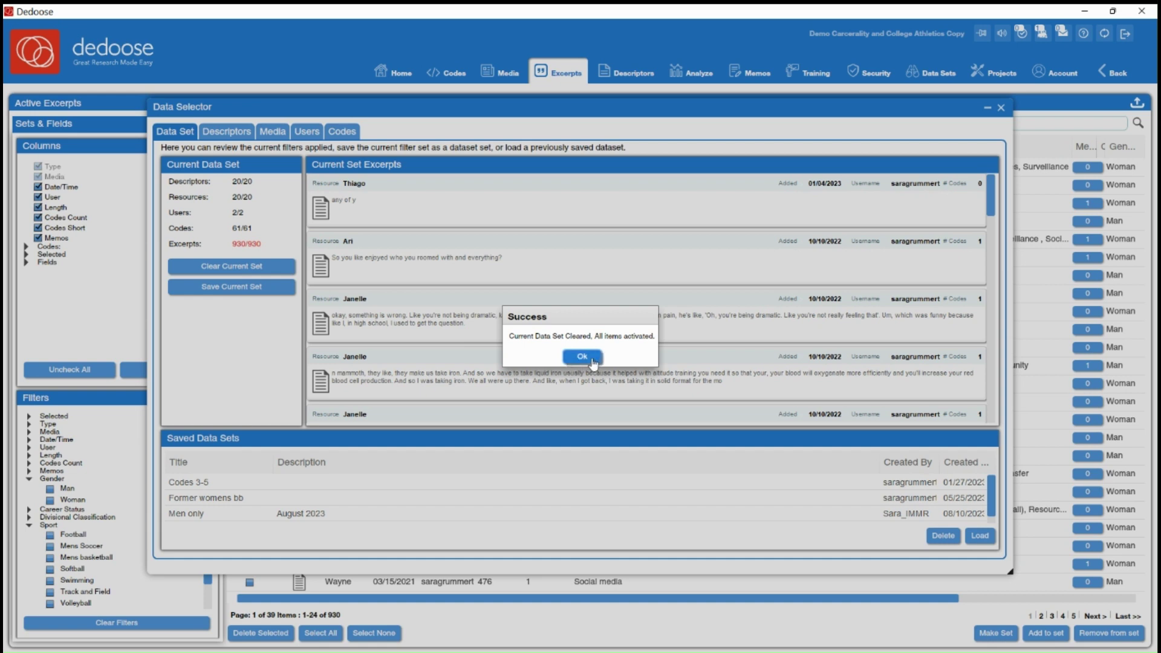
click(590, 361)
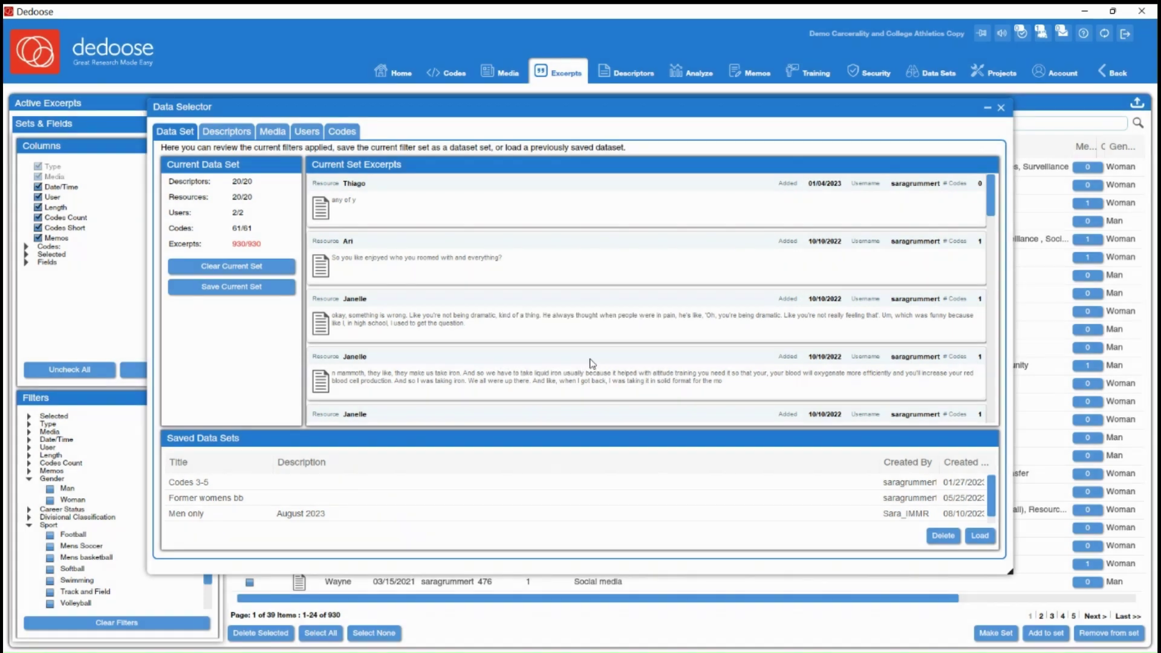